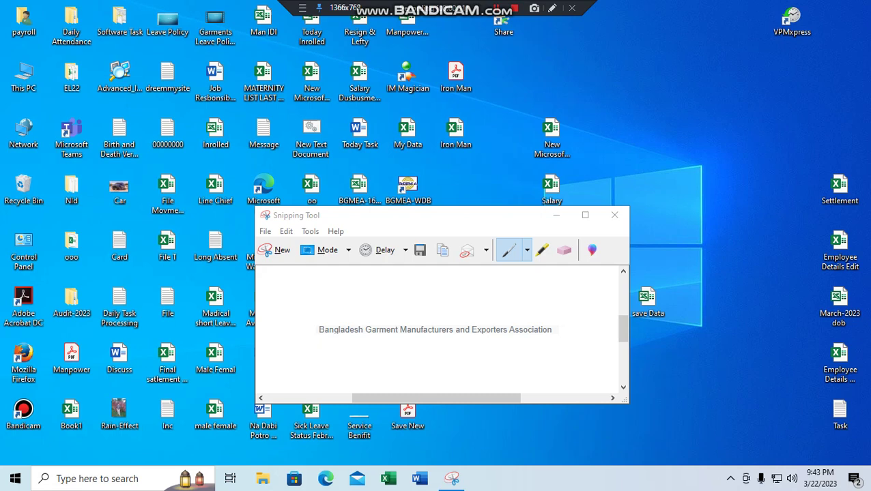
Step: Launch the BGMEA-WDB application and sign in as admin with the account password
{"action": "double_click", "coordinate": [407, 188]}
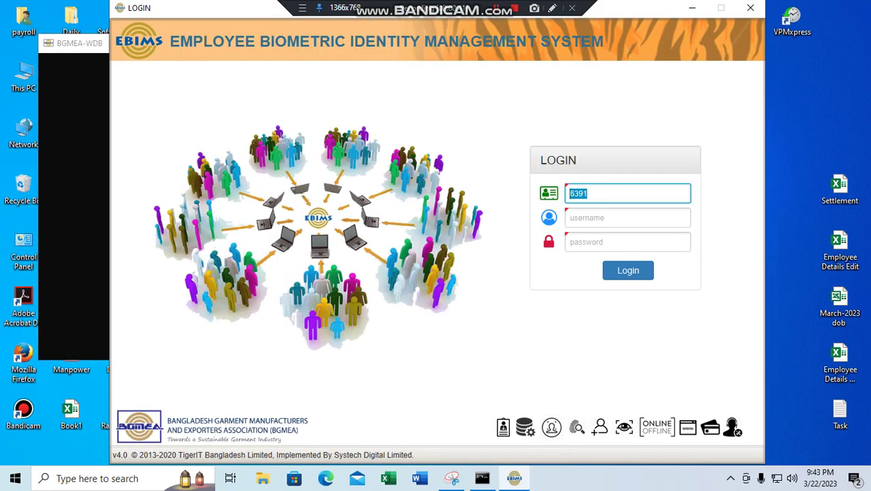
{"action": "left_click", "coordinate": [627, 242]}
{"action": "left_click", "coordinate": [627, 218]}
{"action": "type", "text": "admin"}
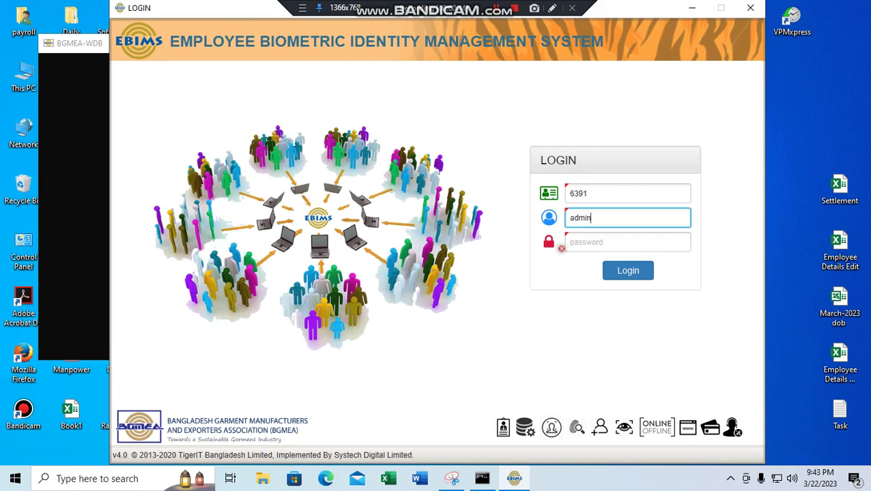
{"action": "key", "text": "Tab"}
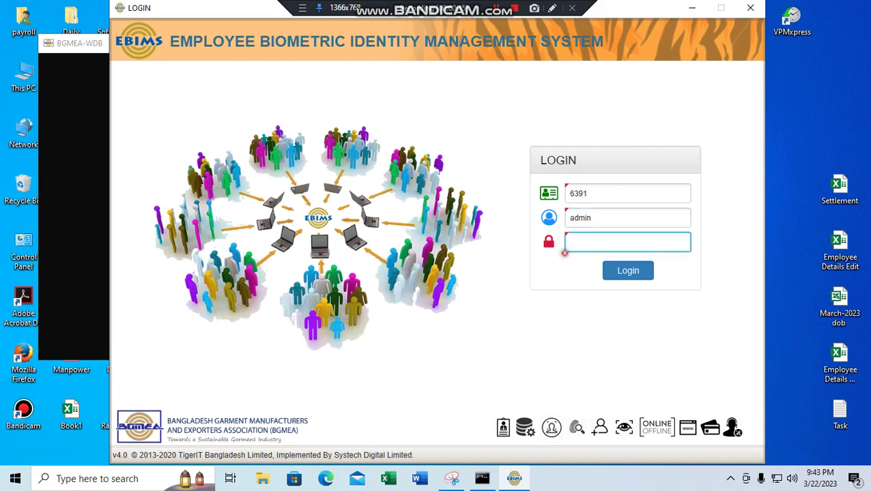
{"action": "type", "text": "123456"}
{"action": "key", "text": "Return"}
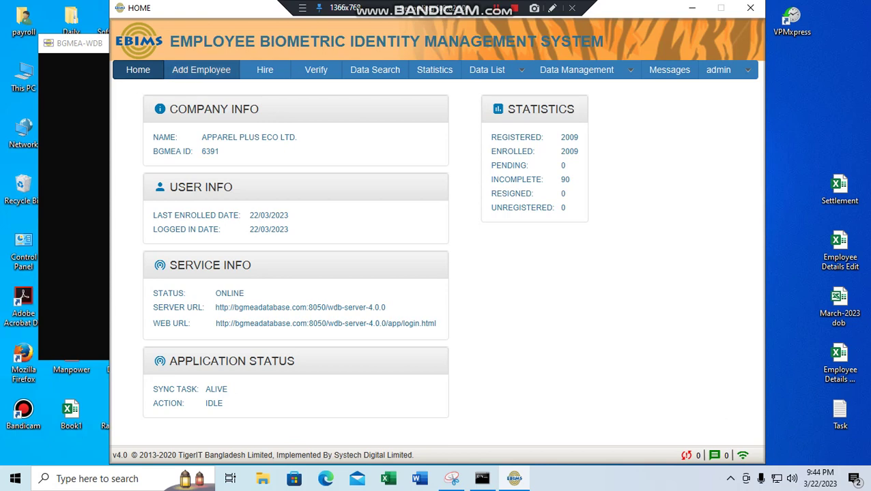
{"action": "left_click", "coordinate": [201, 69]}
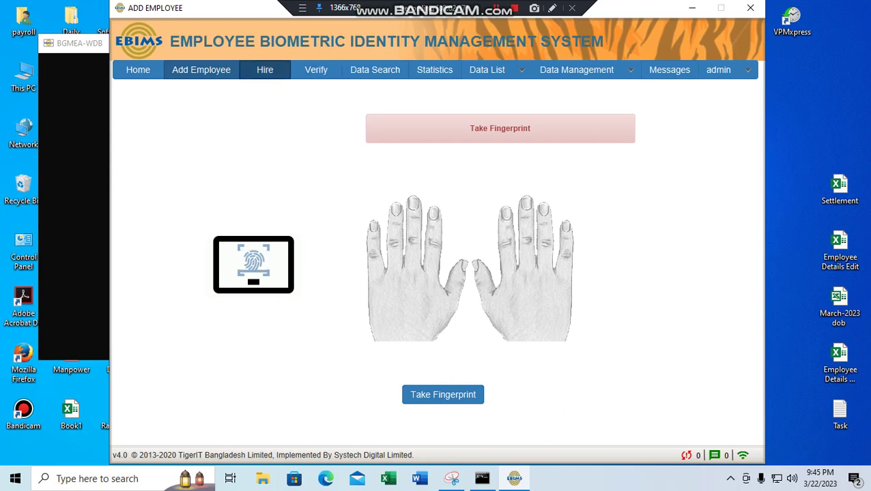
{"action": "left_click", "coordinate": [265, 70]}
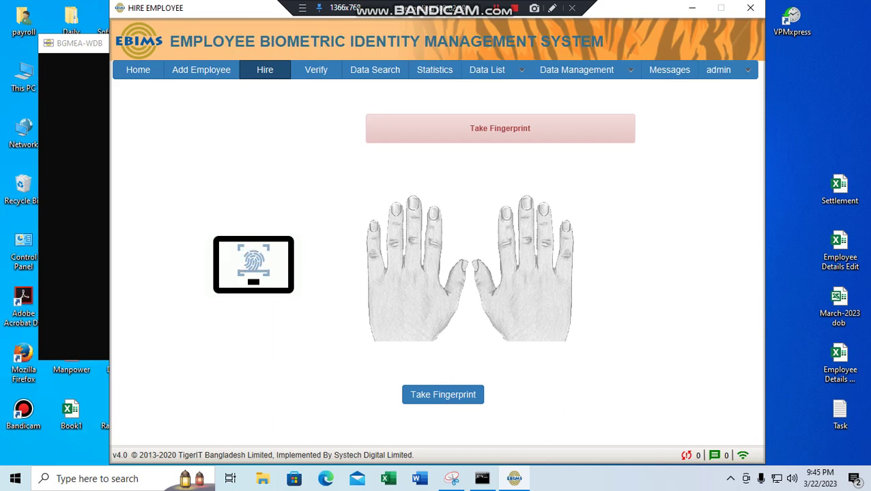
{"action": "left_click", "coordinate": [443, 394]}
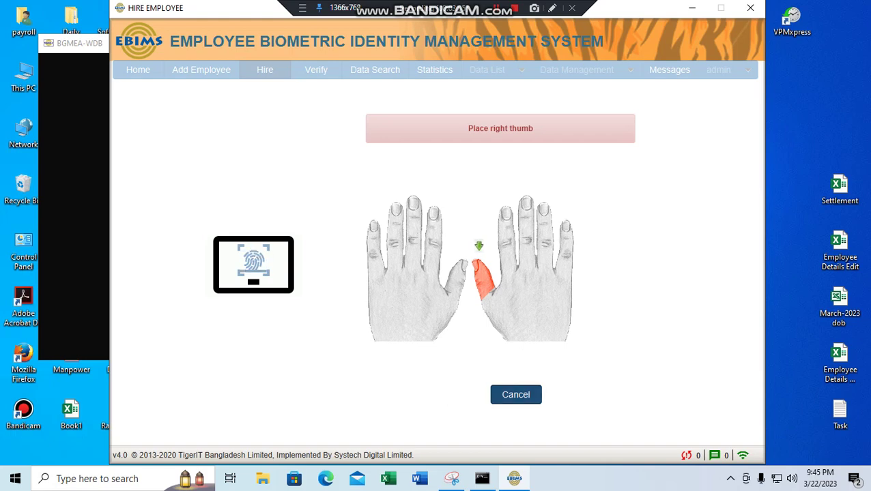
{"action": "left_click", "coordinate": [515, 395]}
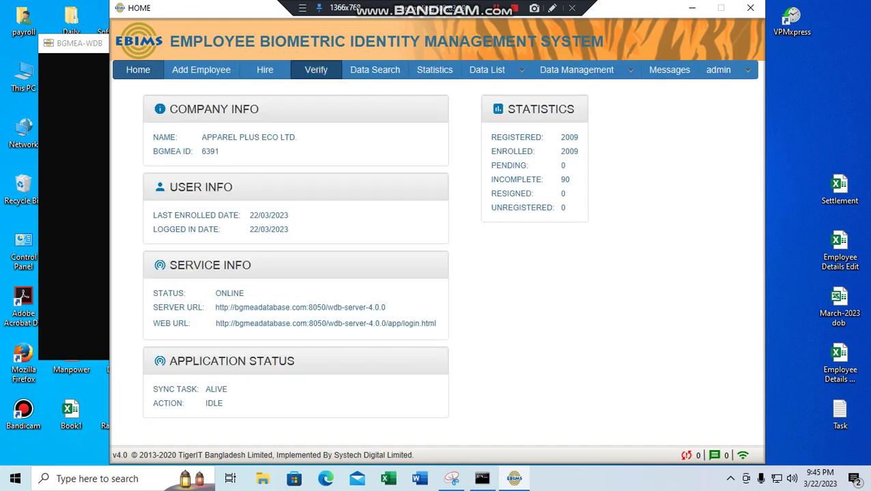
{"action": "left_click", "coordinate": [315, 70]}
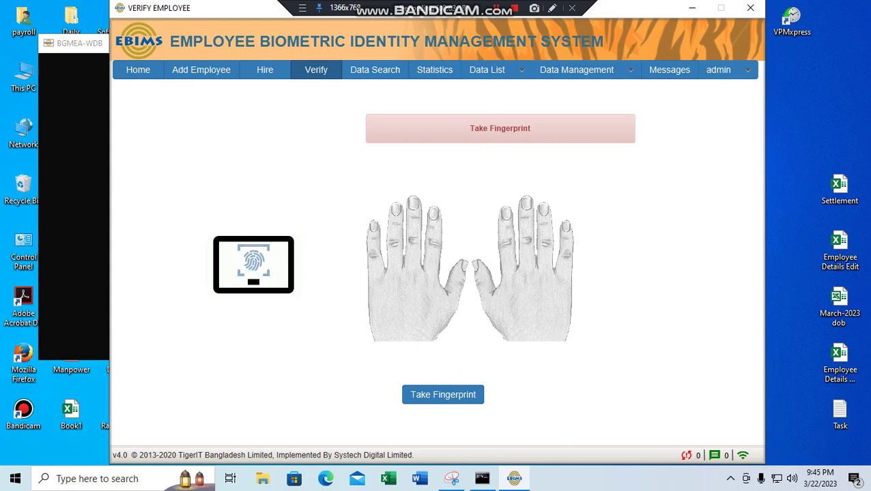
{"action": "key", "text": "Return"}
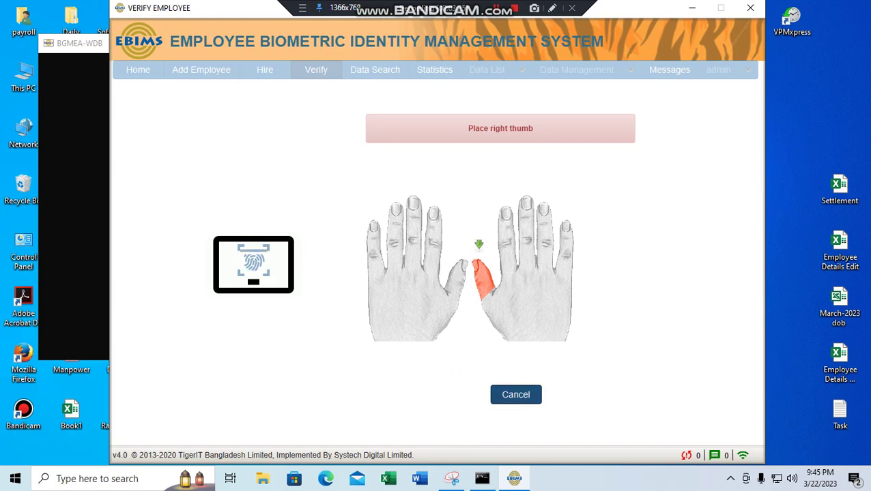
{"action": "key", "text": "Return"}
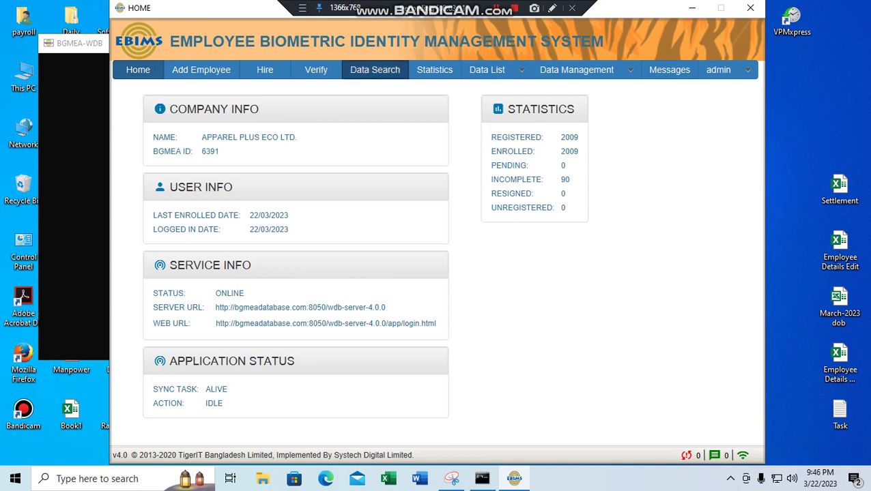
Step: Run a Data Search with the GENDER criterion left on FEMALE to list enrolled female employees
{"action": "left_click", "coordinate": [375, 70]}
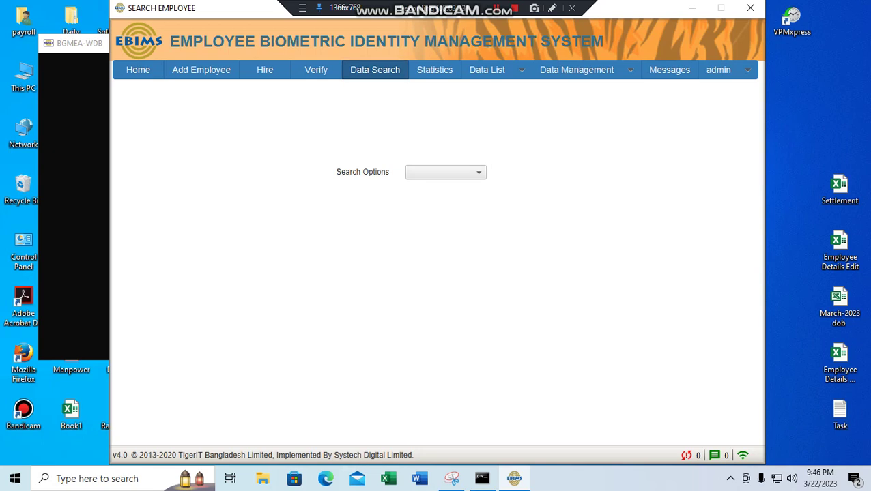
{"action": "left_click", "coordinate": [445, 172]}
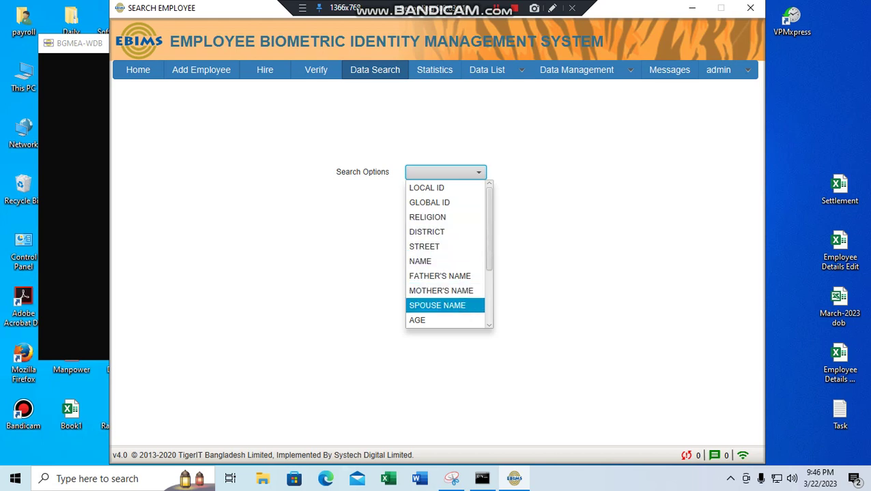
{"action": "scroll", "coordinate": [445, 305], "scroll_direction": "down", "scroll_amount": 2}
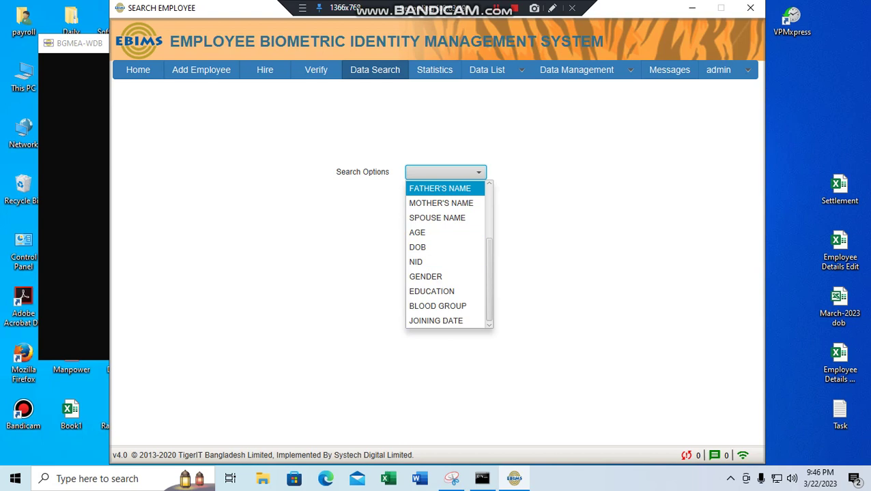
{"action": "left_click", "coordinate": [425, 277]}
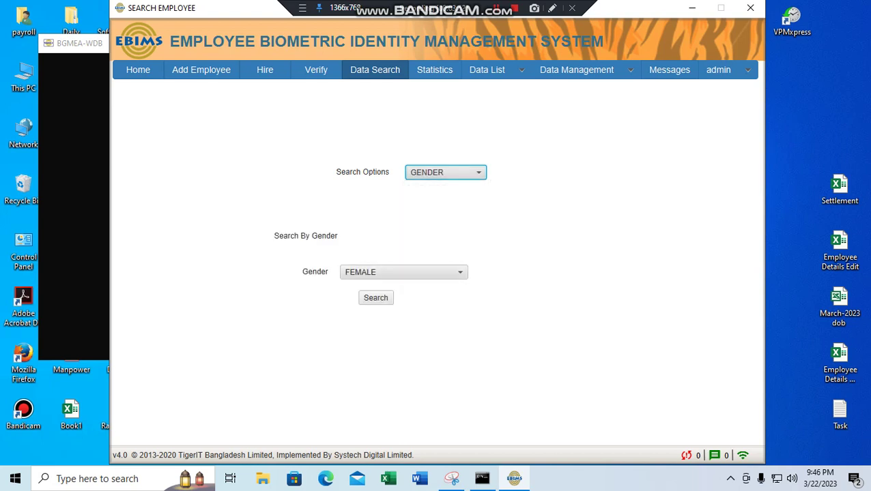
{"action": "left_click", "coordinate": [375, 297]}
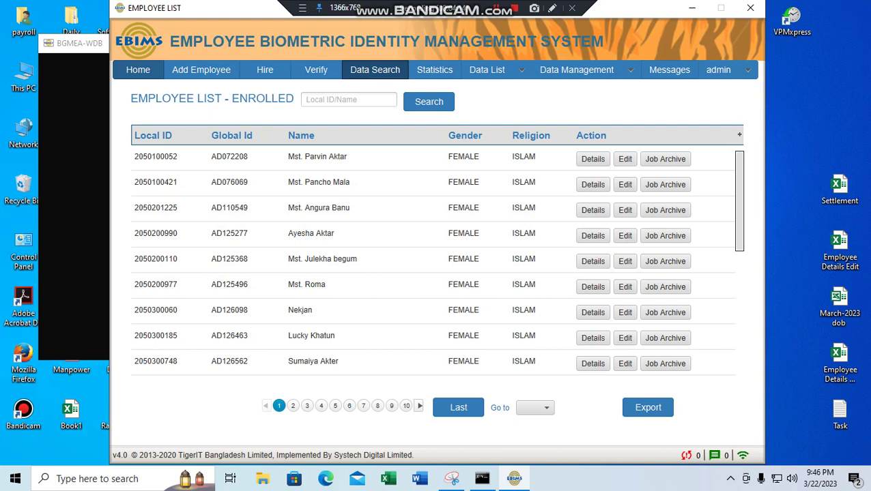
Step: Rerun the Data Search by GENDER with the value changed from FEMALE to MALE
{"action": "left_click", "coordinate": [375, 69]}
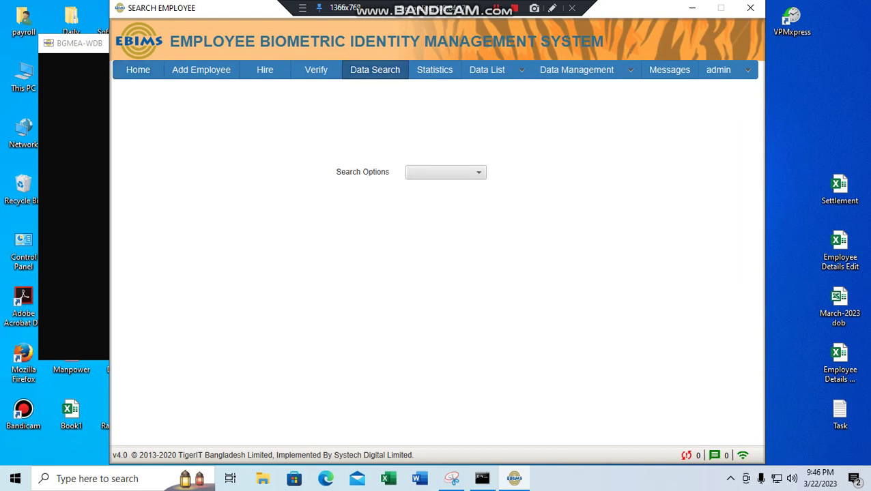
{"action": "left_click", "coordinate": [446, 172]}
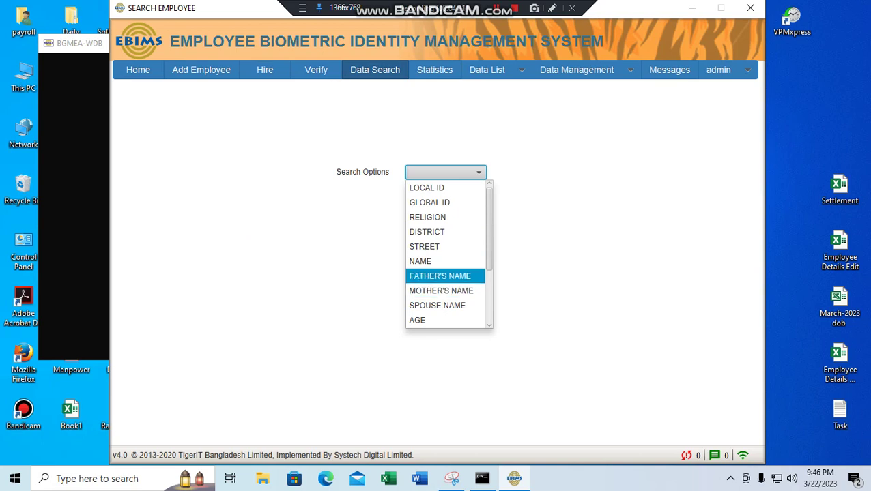
{"action": "scroll", "coordinate": [443, 276], "scroll_direction": "down", "scroll_amount": 2}
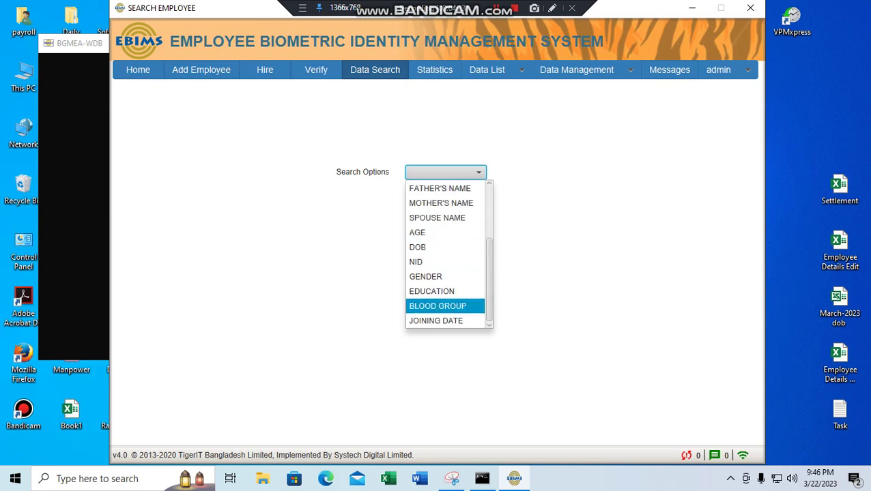
{"action": "key", "text": "Up"}
{"action": "key", "text": "Up"}
{"action": "key", "text": "Return"}
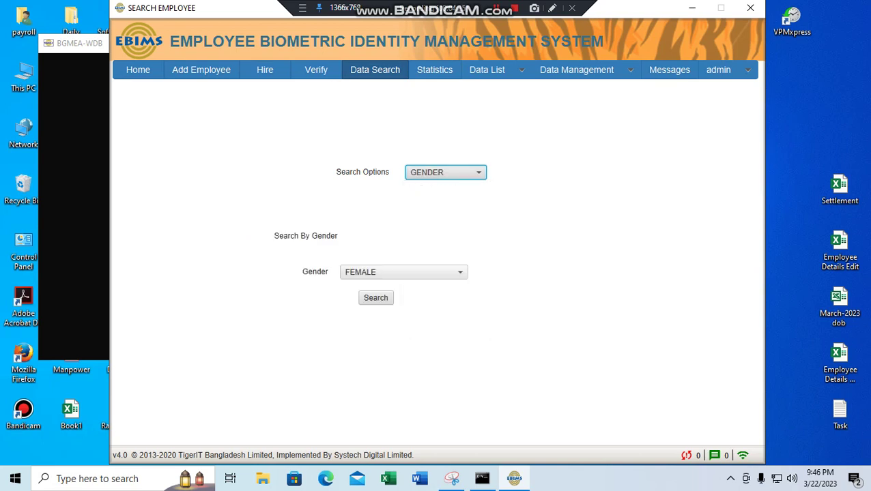
{"action": "key", "text": "Tab"}
{"action": "key", "text": "alt+Down"}
{"action": "key", "text": "Up"}
{"action": "key", "text": "Return"}
{"action": "key", "text": "Tab"}
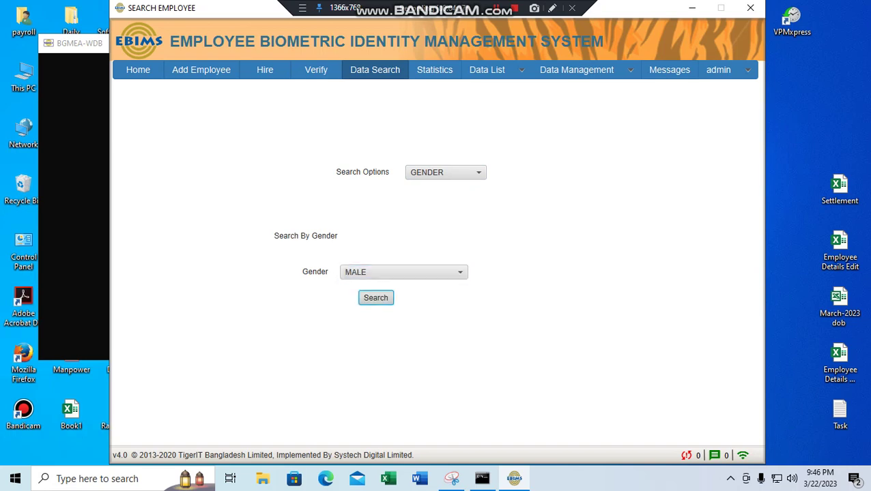
{"action": "key", "text": "Return"}
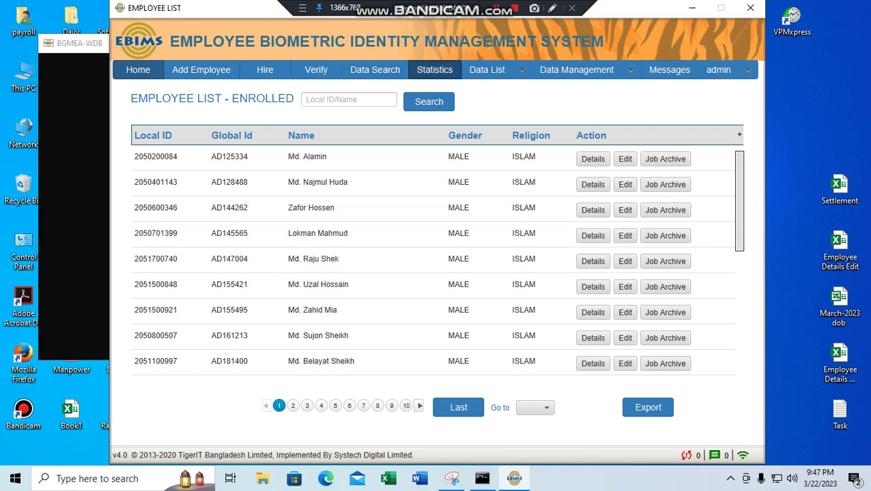
Step: Go to the Statistics page from the top navigation bar
{"action": "left_click", "coordinate": [434, 69]}
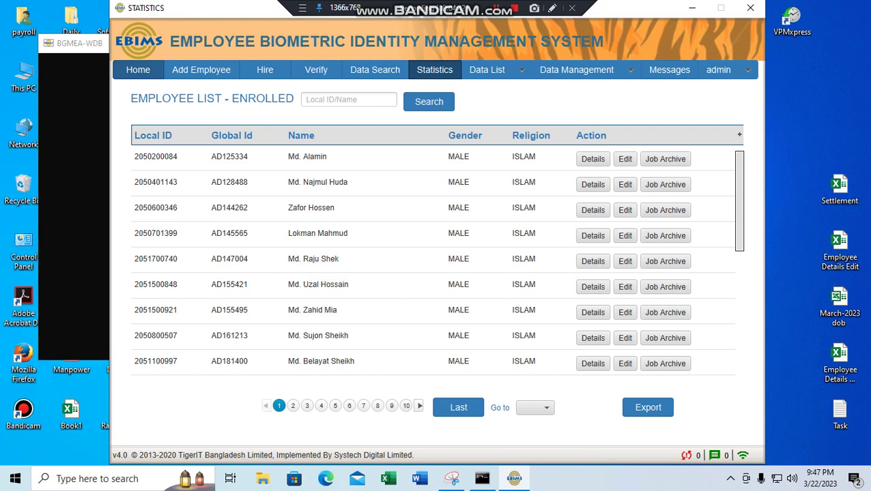